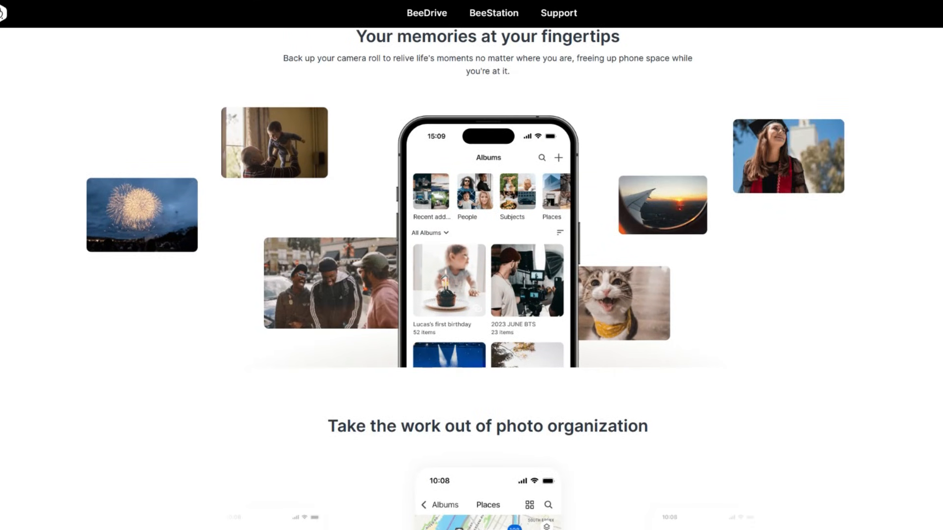
pyautogui.scroll(-5, 472, 295)
pyautogui.scroll(-1, 472, 295)
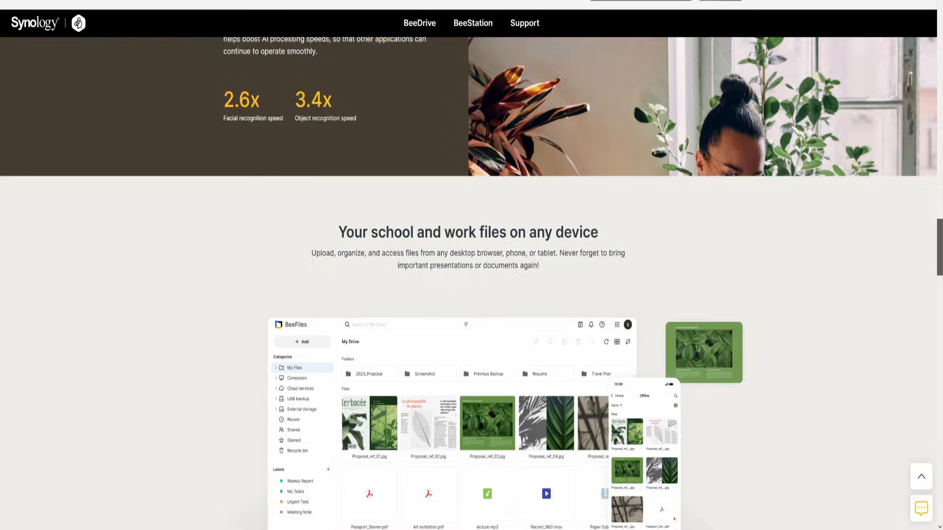
pyautogui.scroll(-3, 471, 294)
pyautogui.scroll(-1, 472, 295)
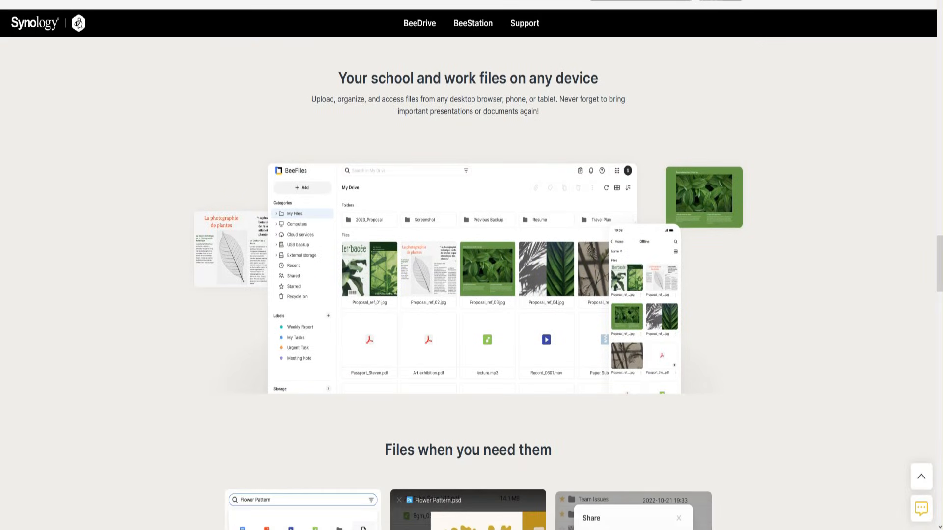
pyautogui.scroll(-2, 471, 296)
pyautogui.scroll(-3, 471, 295)
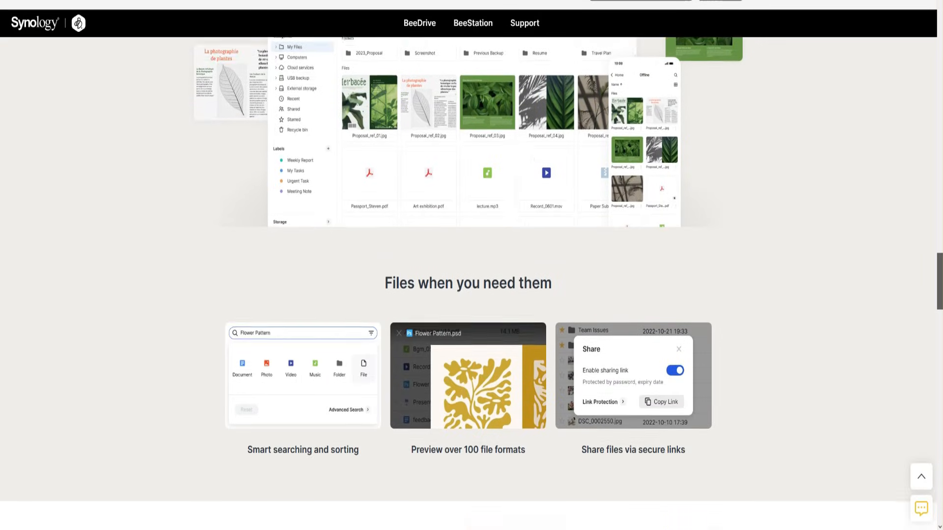
pyautogui.scroll(-3, 471, 295)
pyautogui.scroll(-1, 472, 295)
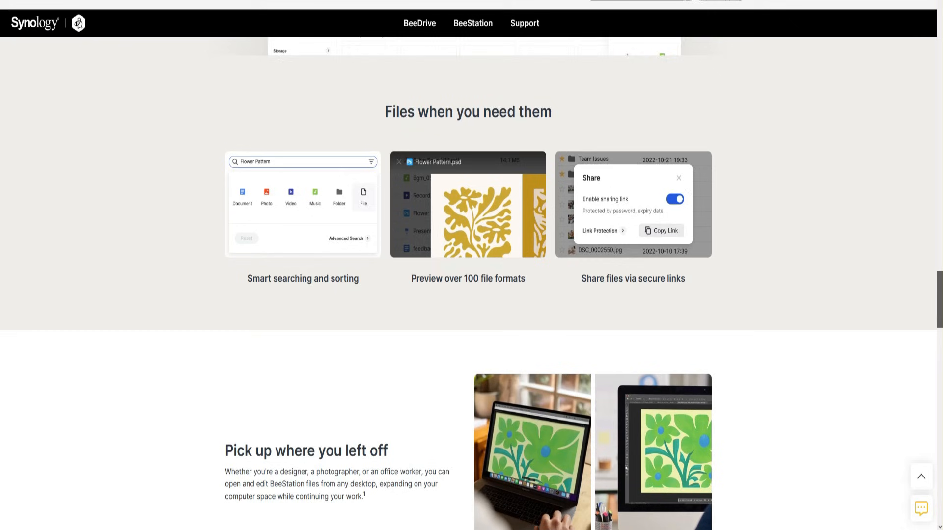
pyautogui.scroll(-1, 472, 295)
pyautogui.scroll(-1, 472, 295)
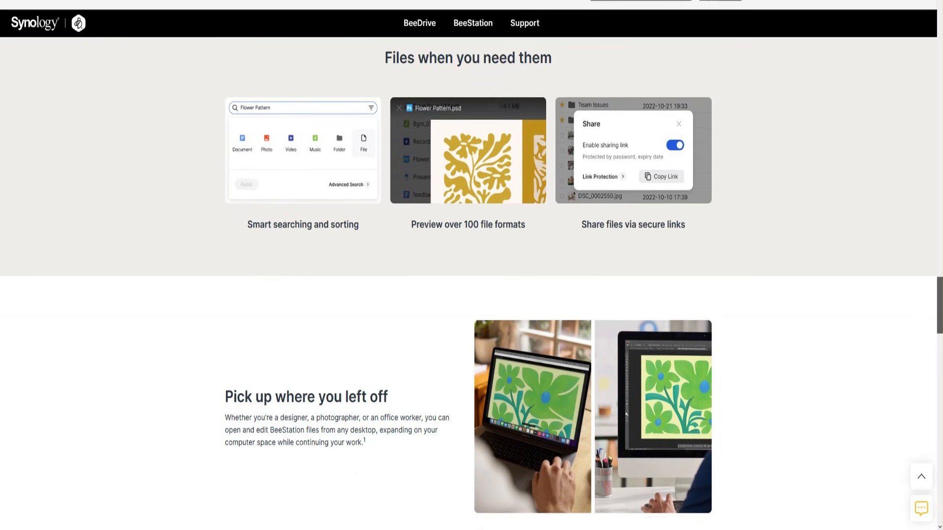
pyautogui.scroll(-2, 472, 295)
pyautogui.scroll(-2, 471, 294)
pyautogui.scroll(-2, 471, 294)
pyautogui.scroll(-1, 472, 295)
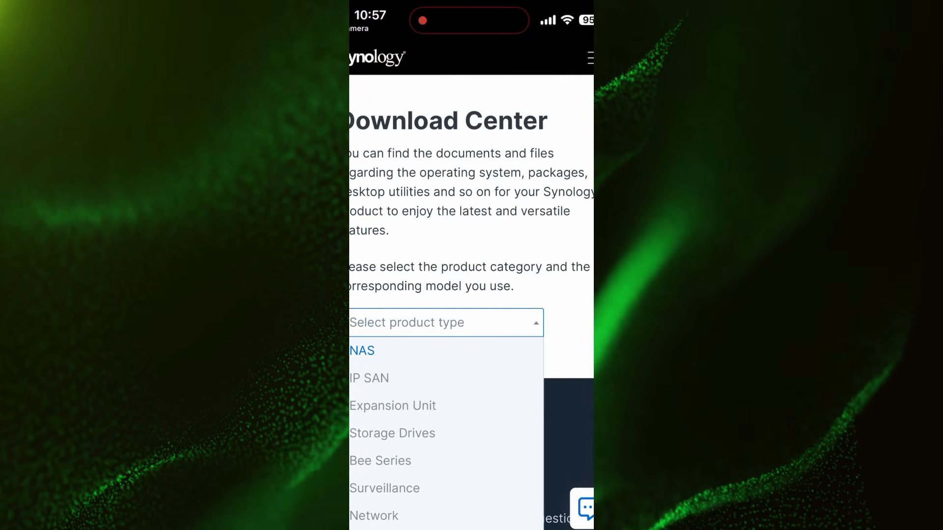
pyautogui.scroll(2, 446, 428)
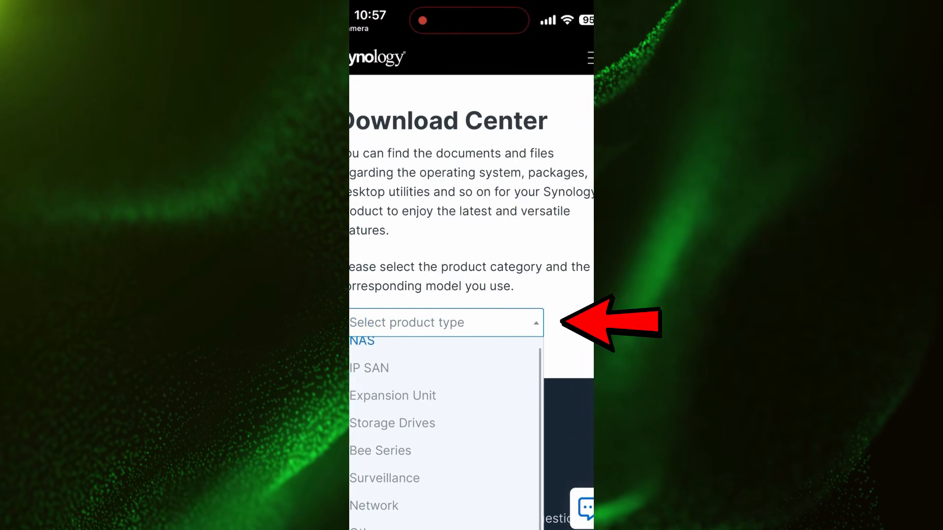
# - Reach the Bee Series setup portal at portal.bee.synology.com/setup and sign in with the Google account
pyautogui.click(380, 450)
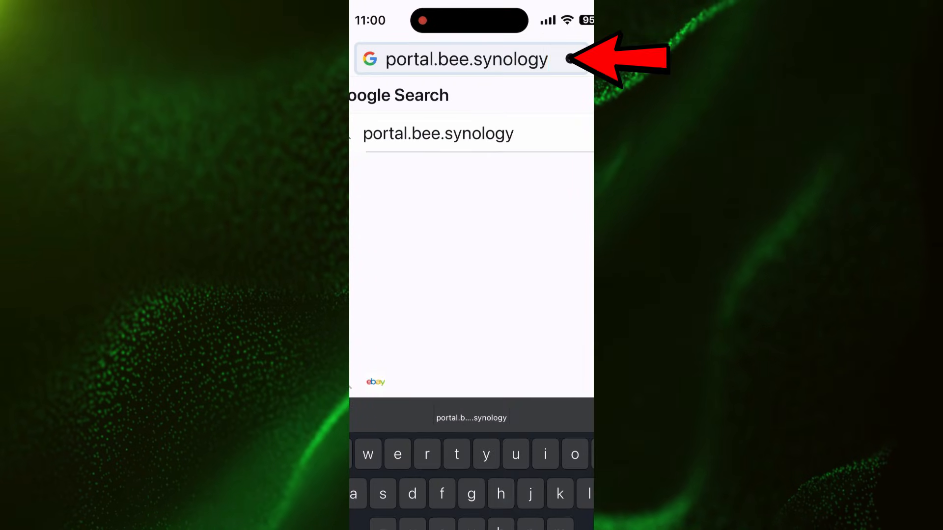
pyautogui.write('.com')
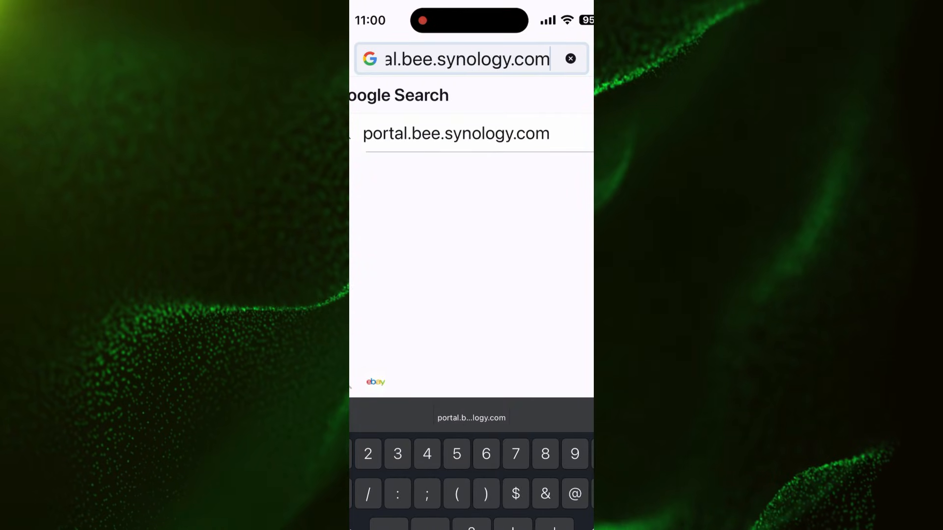
pyautogui.write('/setup')
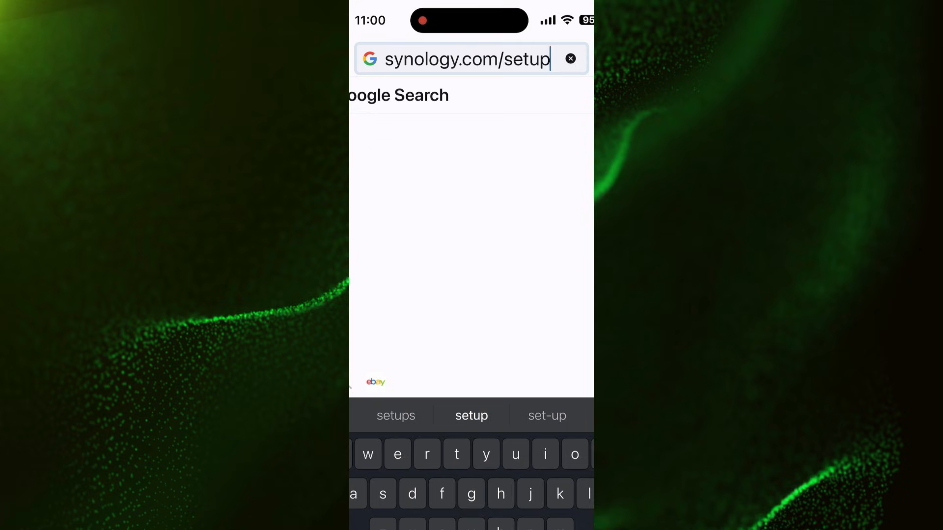
pyautogui.press('Return')
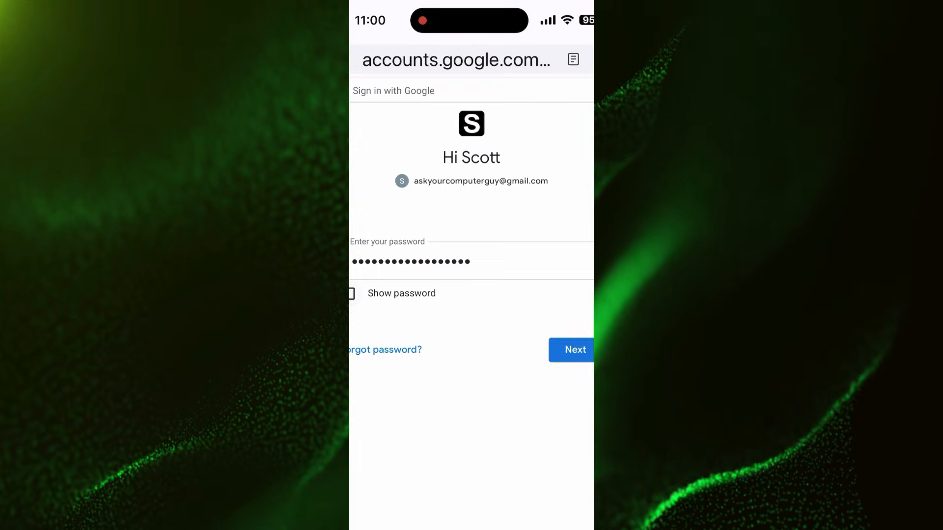
pyautogui.click(575, 350)
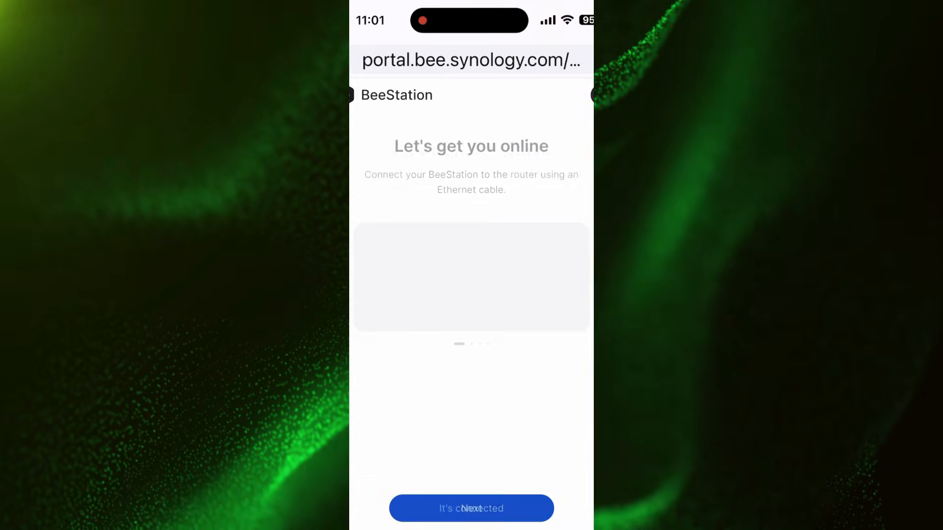
# - Confirm router connection, power and solid-orange indicator, then find the BeeStation by serial number
pyautogui.click(472, 508)
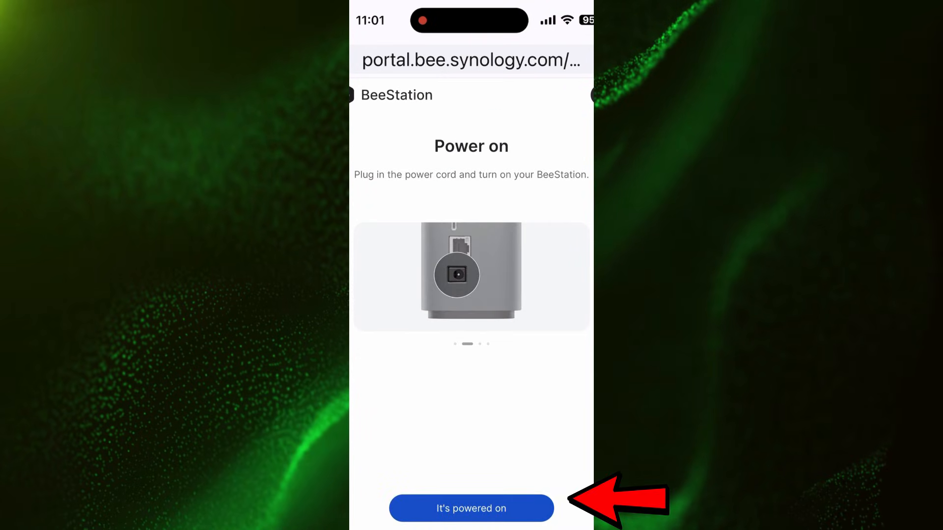
pyautogui.click(472, 509)
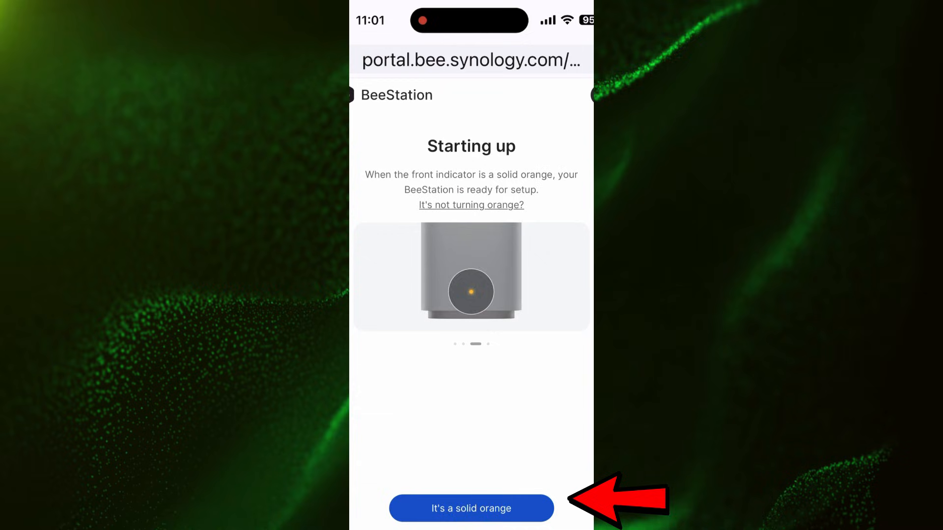
pyautogui.click(472, 508)
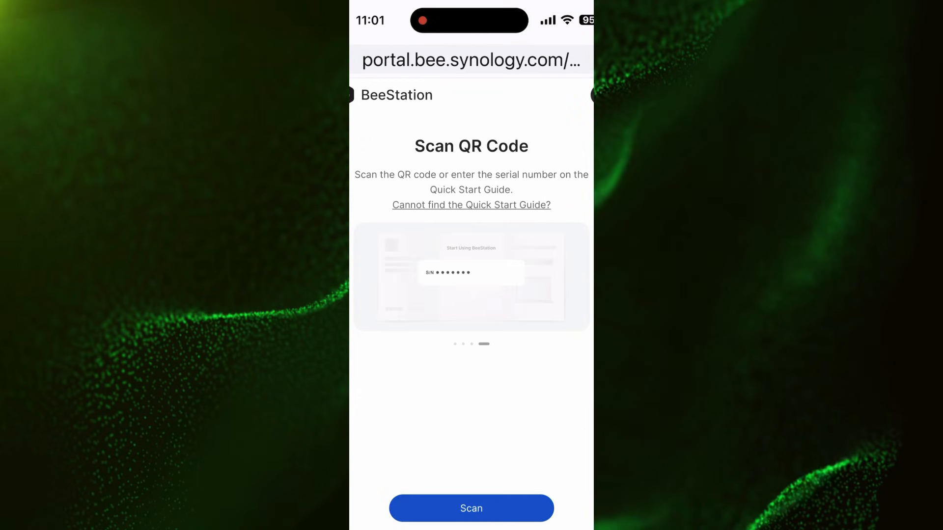
pyautogui.click(472, 508)
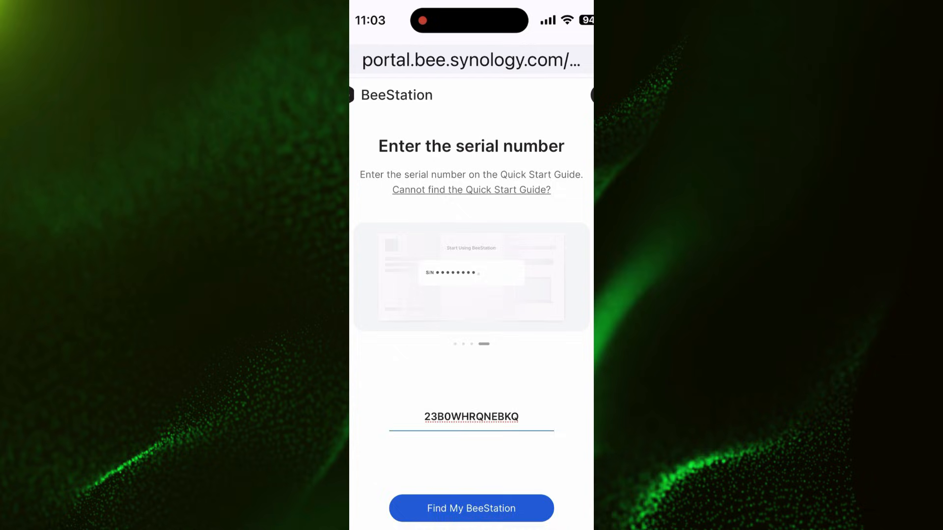
pyautogui.click(471, 509)
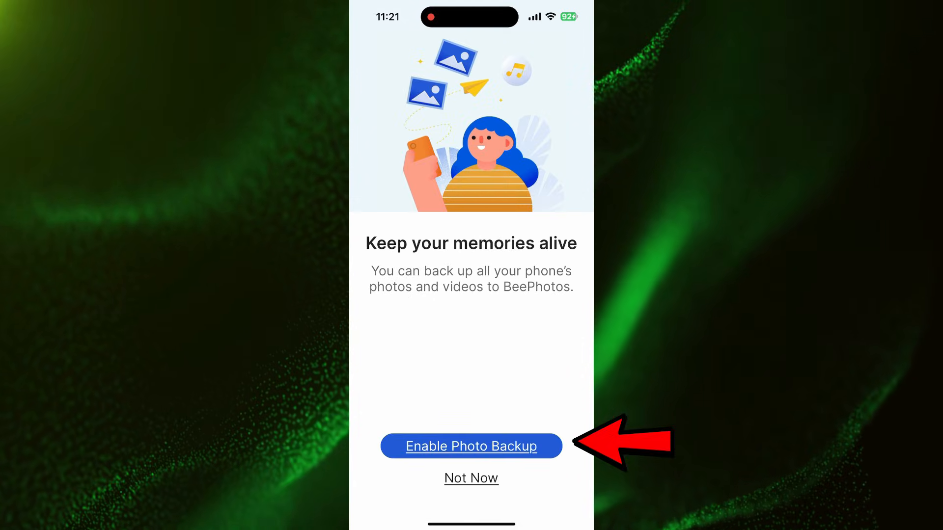
# - Turn on BeePhotos backup of the phone's photos and review duplicate-file handling
pyautogui.click(471, 446)
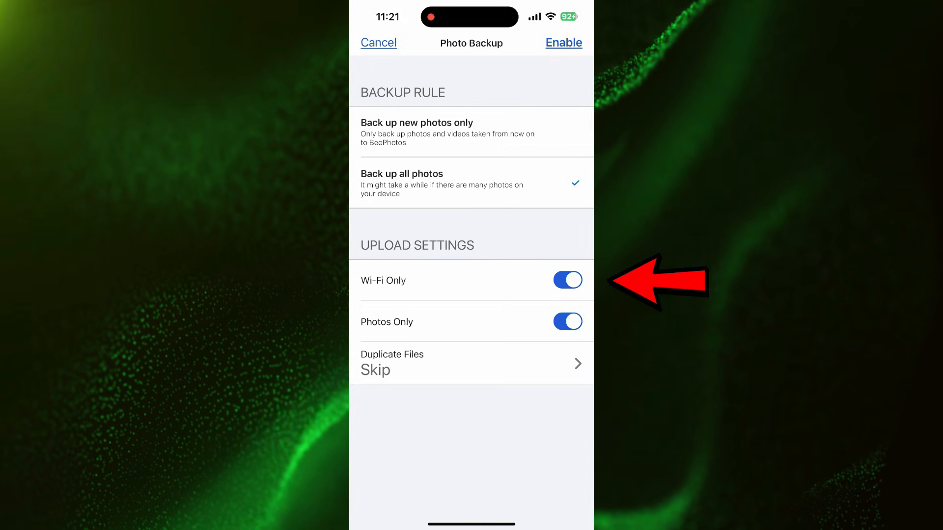
pyautogui.click(471, 362)
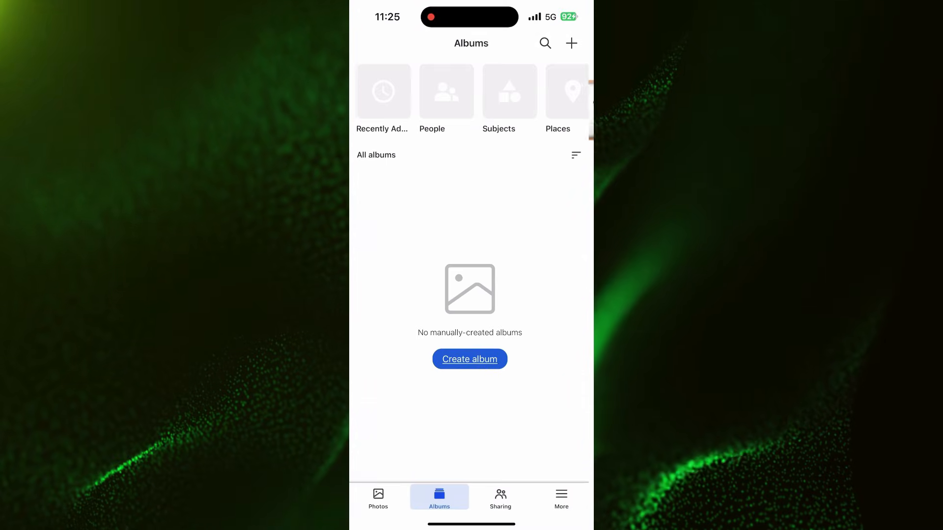
# - Create an album named AYCG from the Feb 29 and Feb 28 photos
pyautogui.click(471, 359)
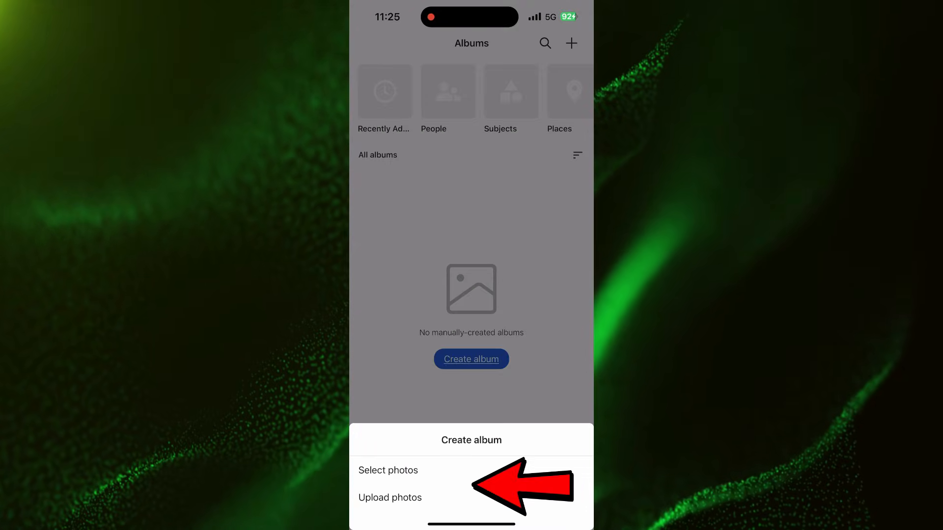
pyautogui.click(390, 492)
pyautogui.click(361, 92)
pyautogui.click(361, 177)
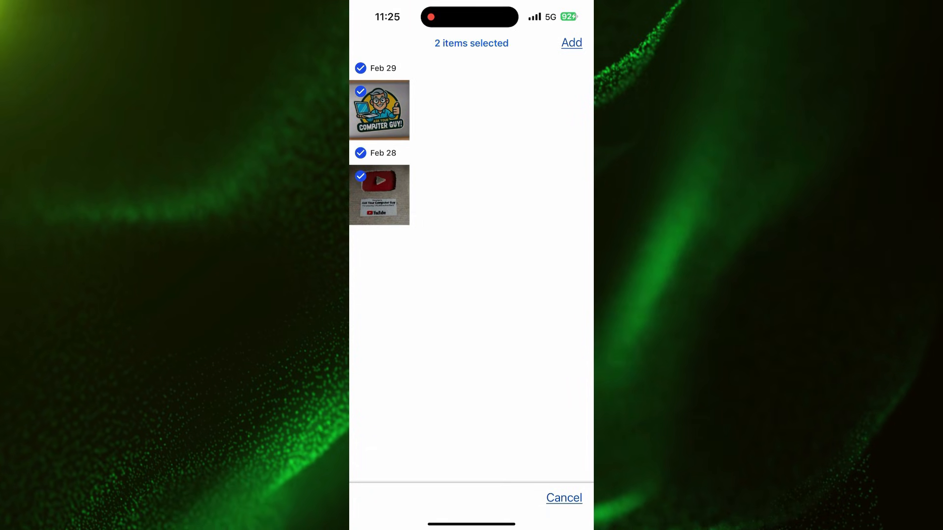
pyautogui.click(571, 68)
pyautogui.write('AYC')
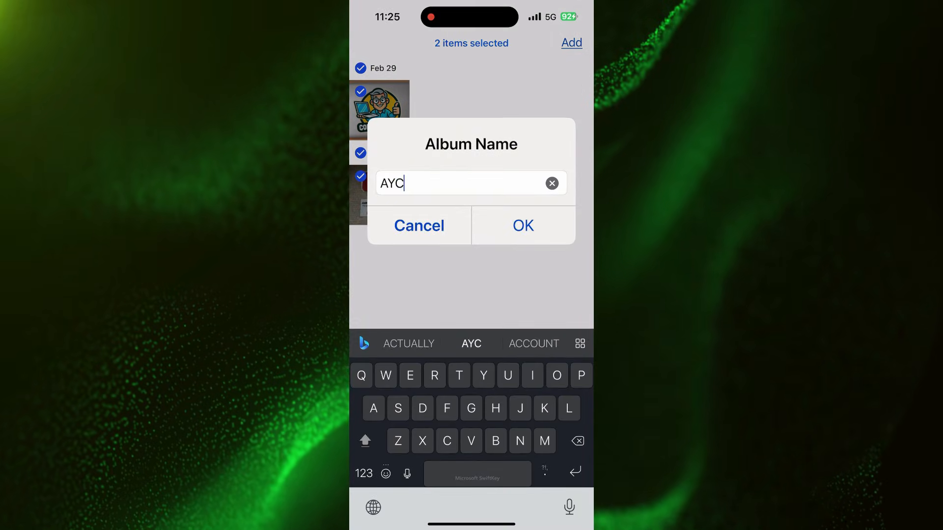
pyautogui.write('g')
pyautogui.press('BackSpace')
pyautogui.write('G')
pyautogui.click(523, 225)
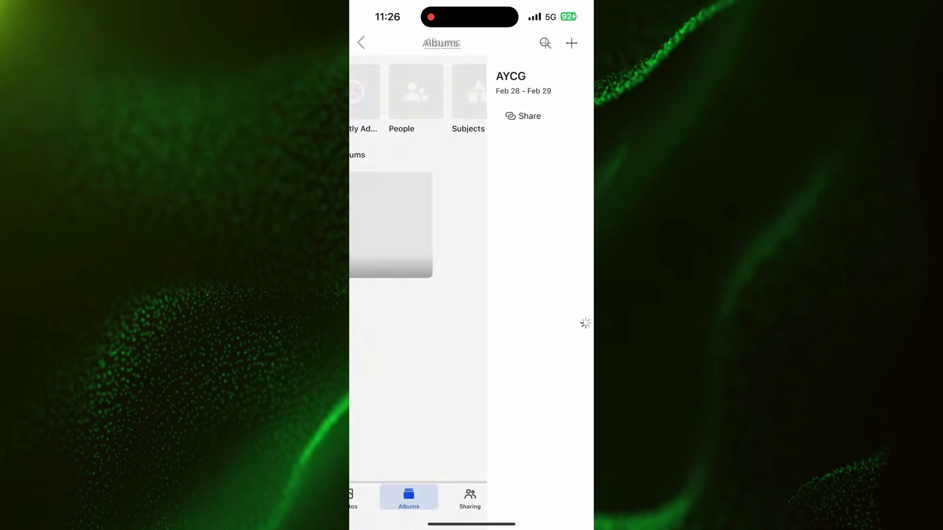
# - Enable a share link for the AYCG album from its options menu
pyautogui.click(571, 43)
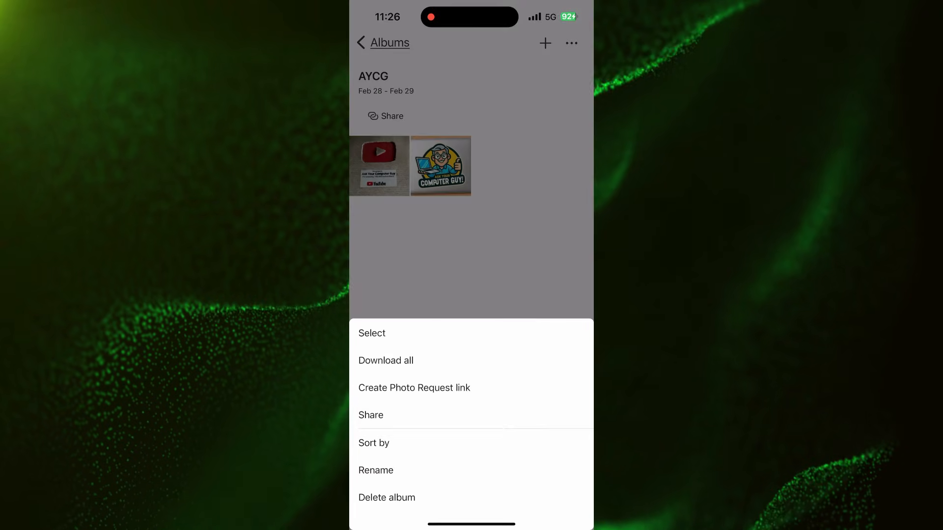
pyautogui.click(371, 415)
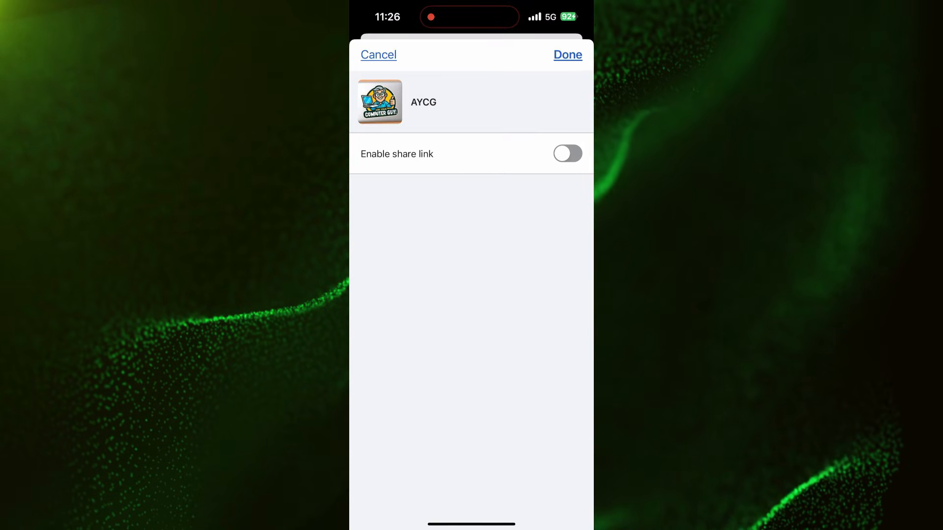
pyautogui.click(567, 153)
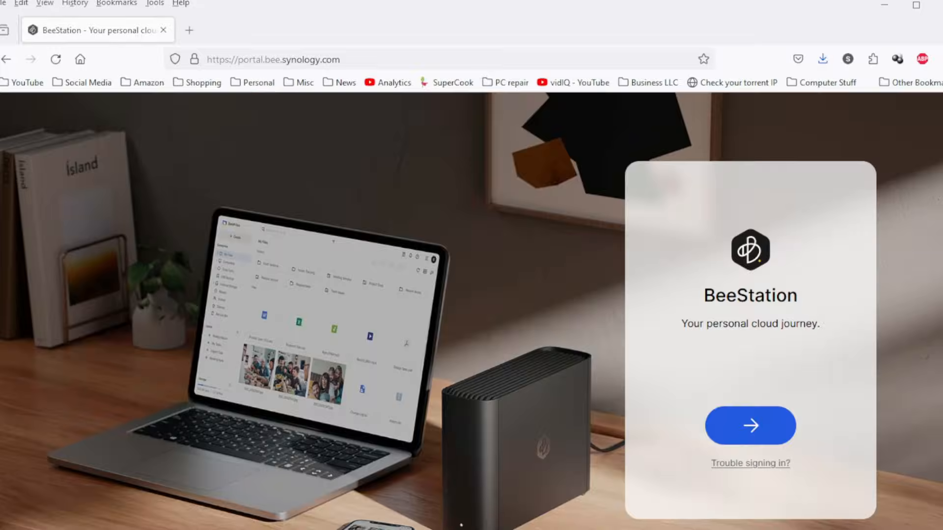
# - Enter the BeeStation portal, list the Bee Series devices and view the BeeStation's user accounts
pyautogui.click(750, 426)
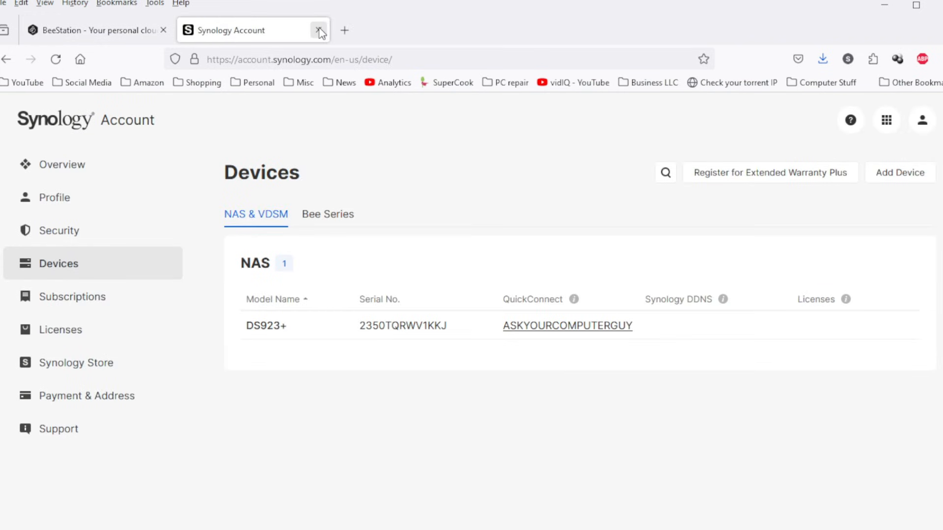
pyautogui.click(337, 214)
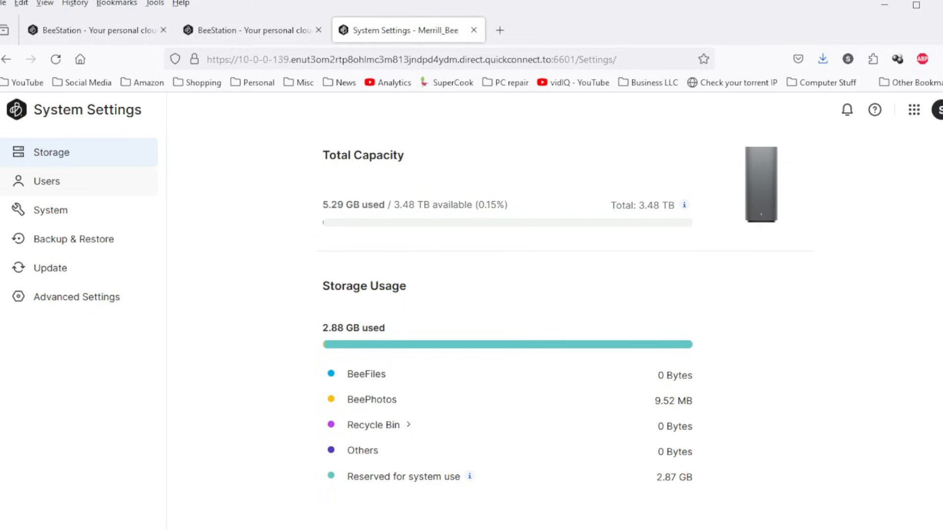
pyautogui.click(46, 182)
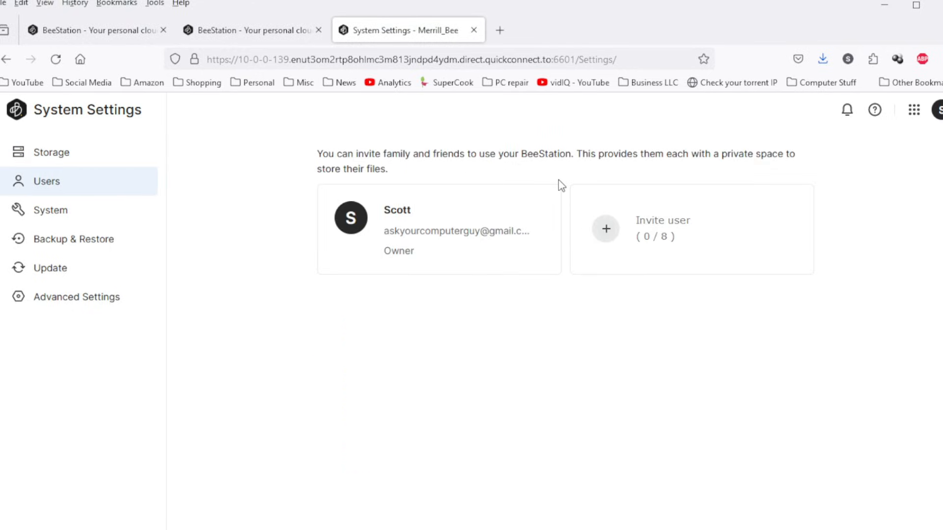